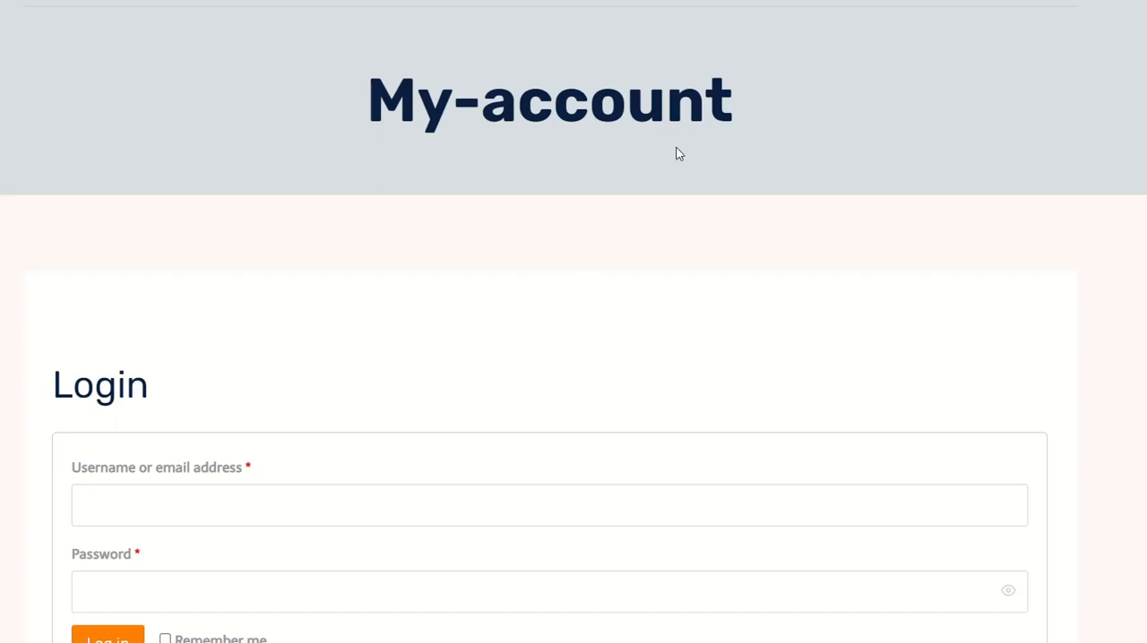
Step: Log in to the instructor account with its saved username and password
{"action": "left_click", "coordinate": [227, 507]}
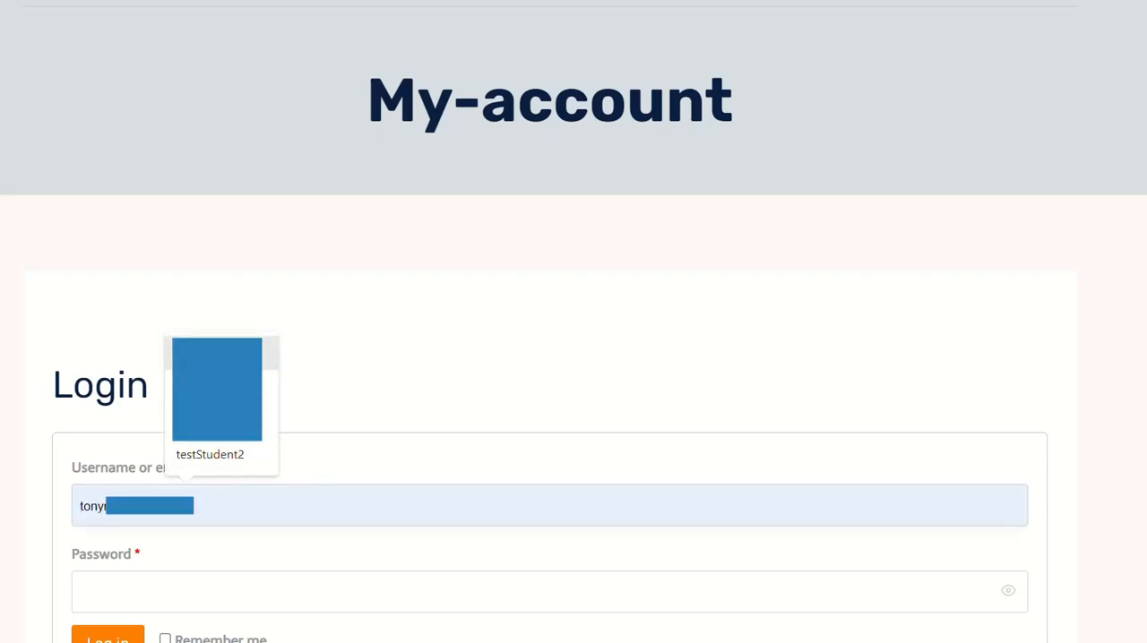
{"action": "left_click", "coordinate": [220, 412]}
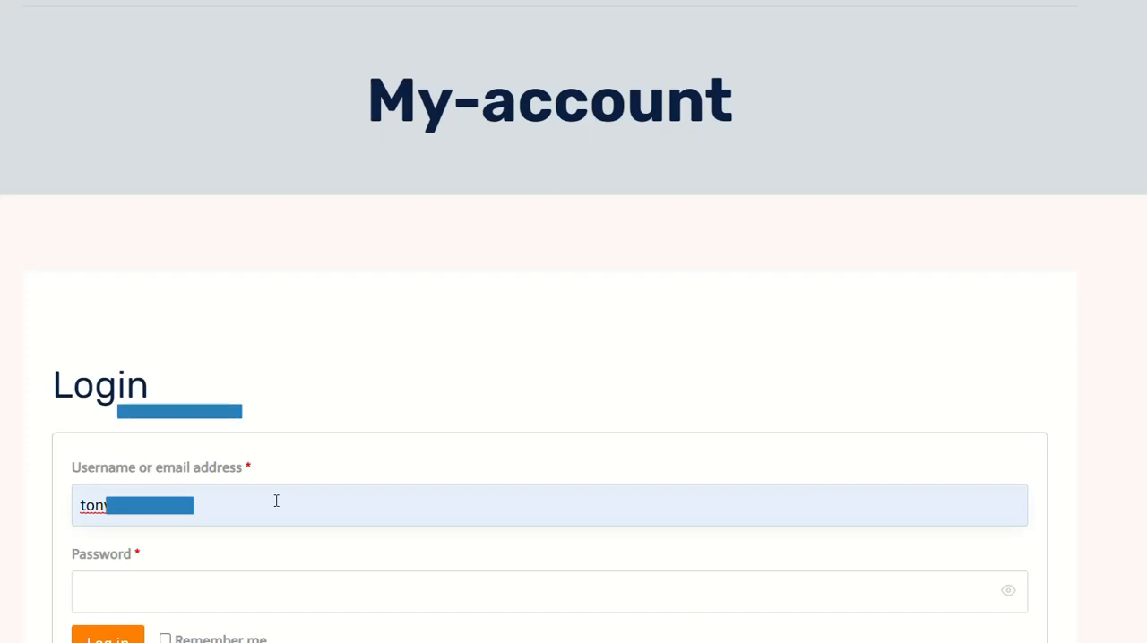
{"action": "scroll", "coordinate": [276, 501], "scroll_direction": "down", "scroll_amount": 1}
{"action": "left_click", "coordinate": [75, 494]}
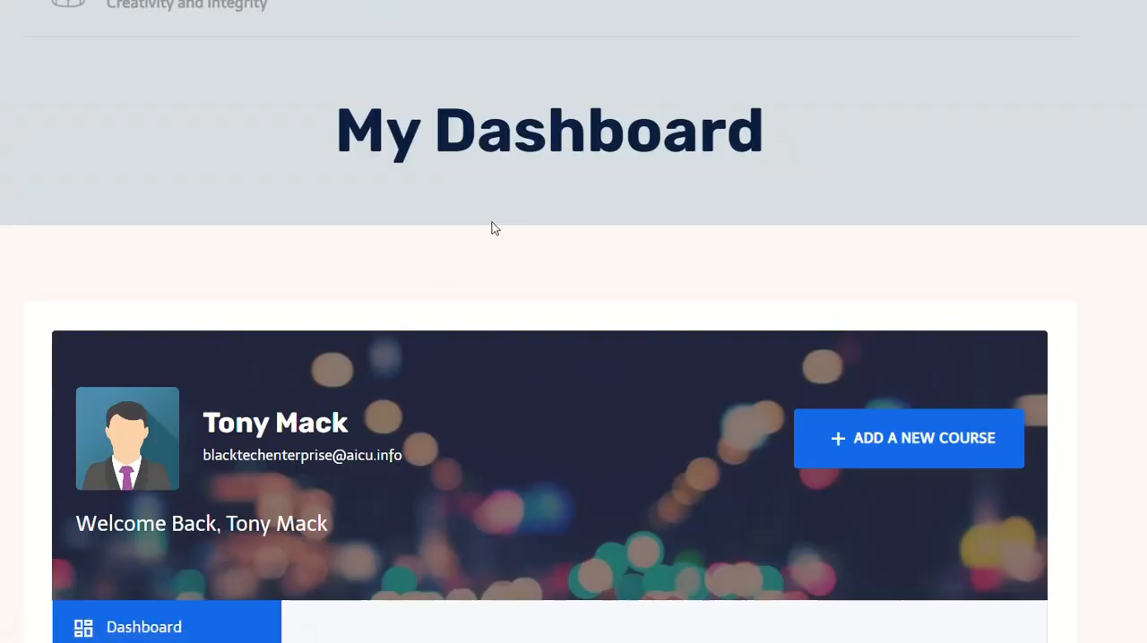
Step: Open the instructor's My Announcements page from the dashboard
{"action": "scroll", "coordinate": [668, 204], "scroll_direction": "down", "scroll_amount": 2}
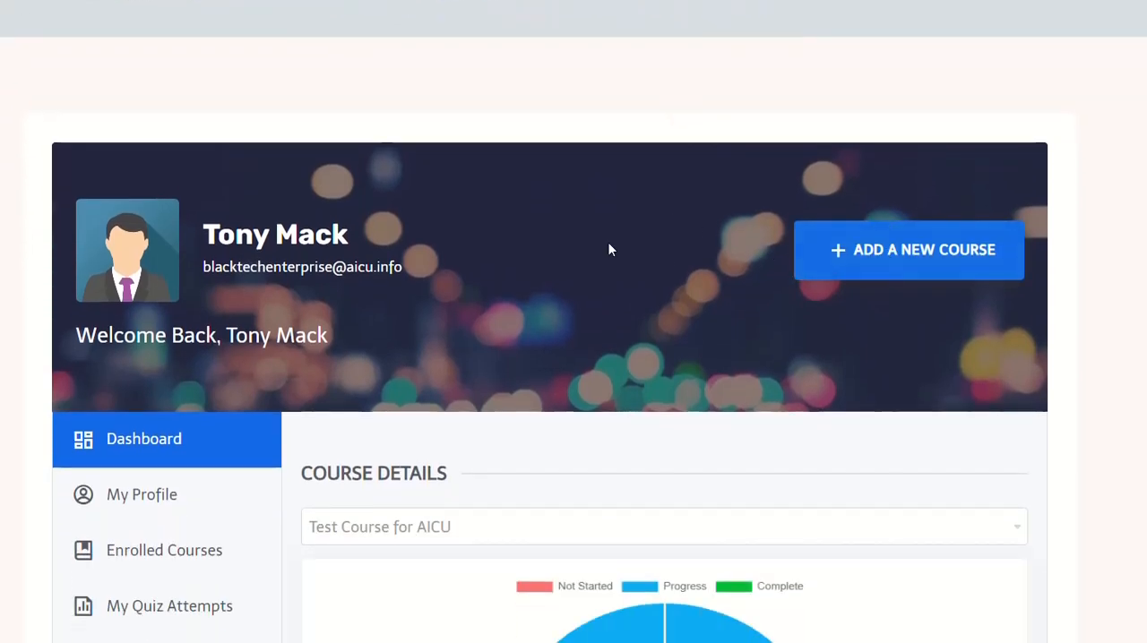
{"action": "scroll", "coordinate": [610, 248], "scroll_direction": "down", "scroll_amount": 4}
{"action": "scroll", "coordinate": [468, 227], "scroll_direction": "down", "scroll_amount": 3}
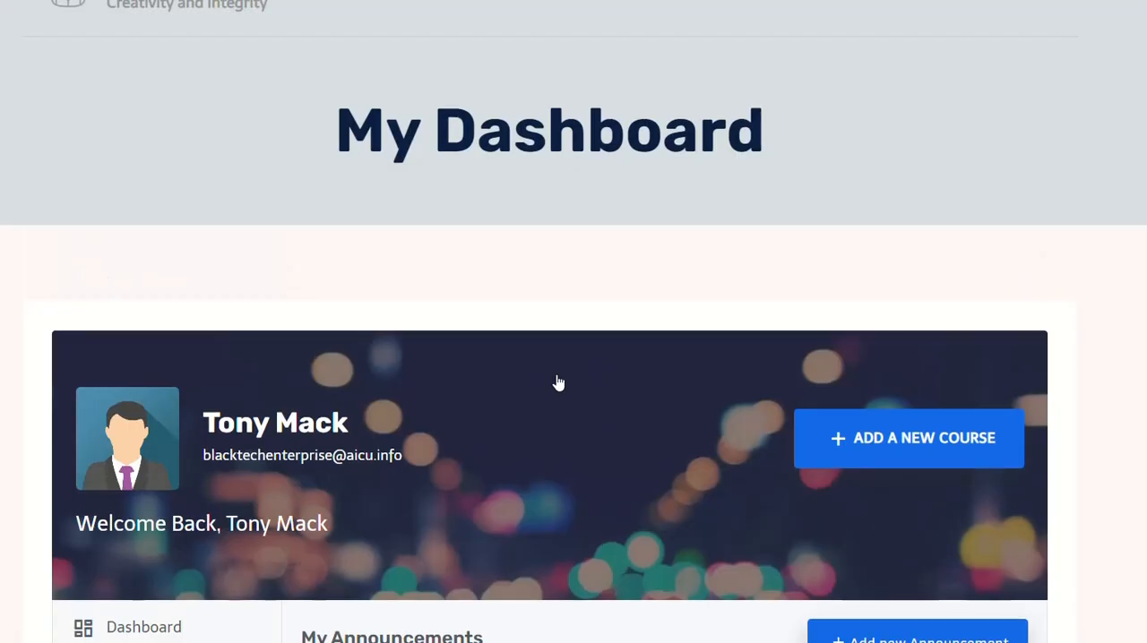
Step: Choose Test Course for AICU as the course filter on the My Announcements page
{"action": "scroll", "coordinate": [581, 342], "scroll_direction": "down", "scroll_amount": 4}
{"action": "scroll", "coordinate": [583, 344], "scroll_direction": "up", "scroll_amount": 2}
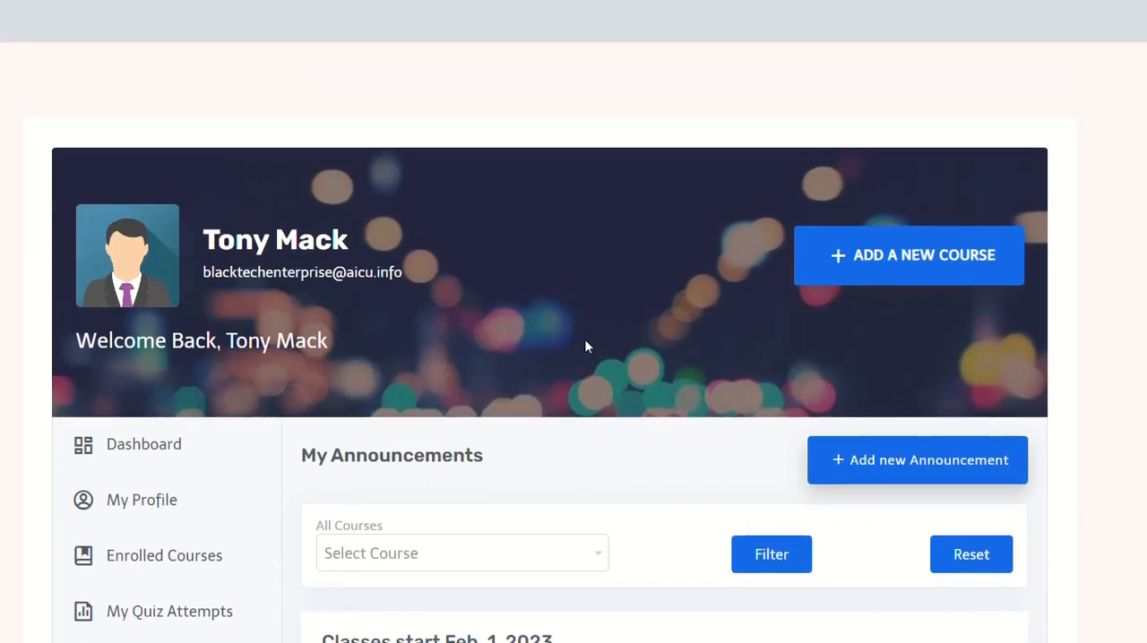
{"action": "scroll", "coordinate": [584, 340], "scroll_direction": "down", "scroll_amount": 5}
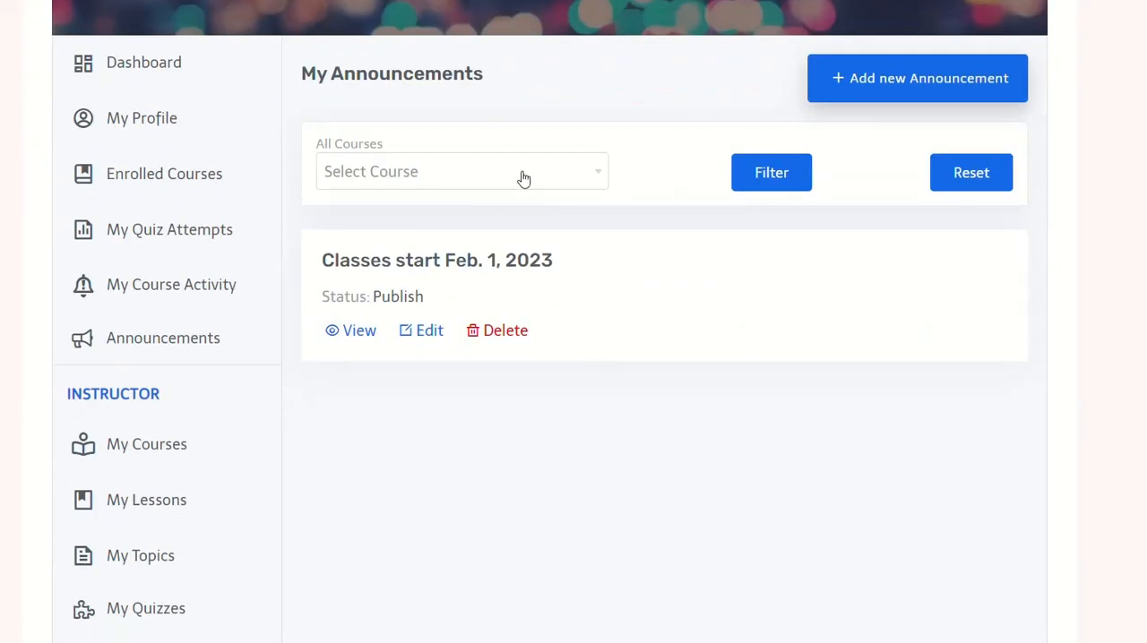
{"action": "left_click", "coordinate": [567, 181]}
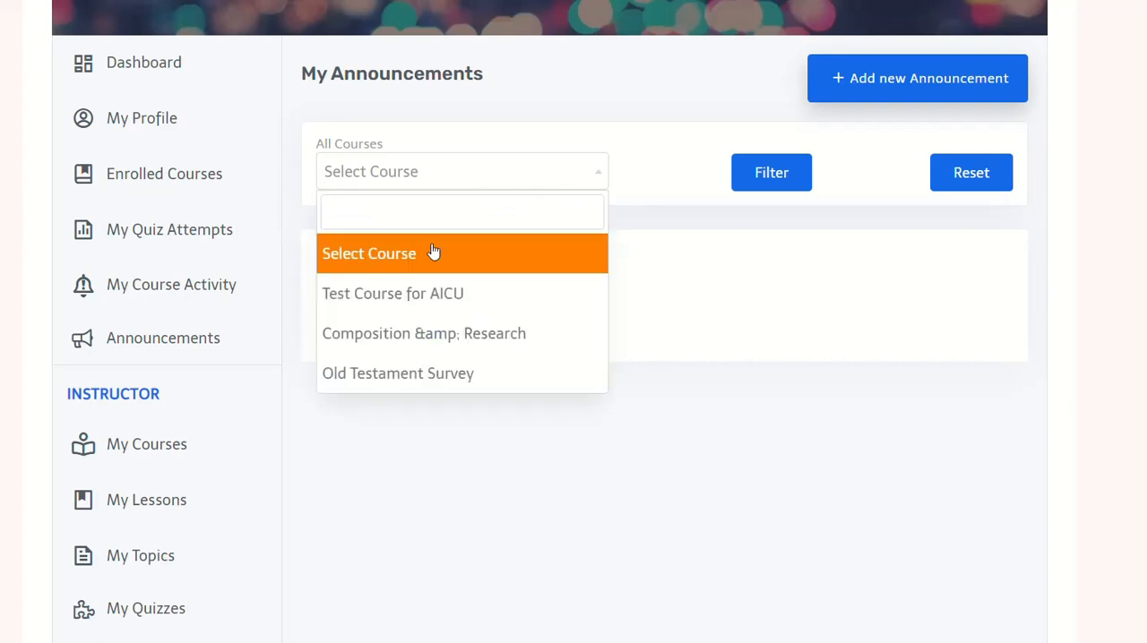
{"action": "left_click", "coordinate": [418, 299]}
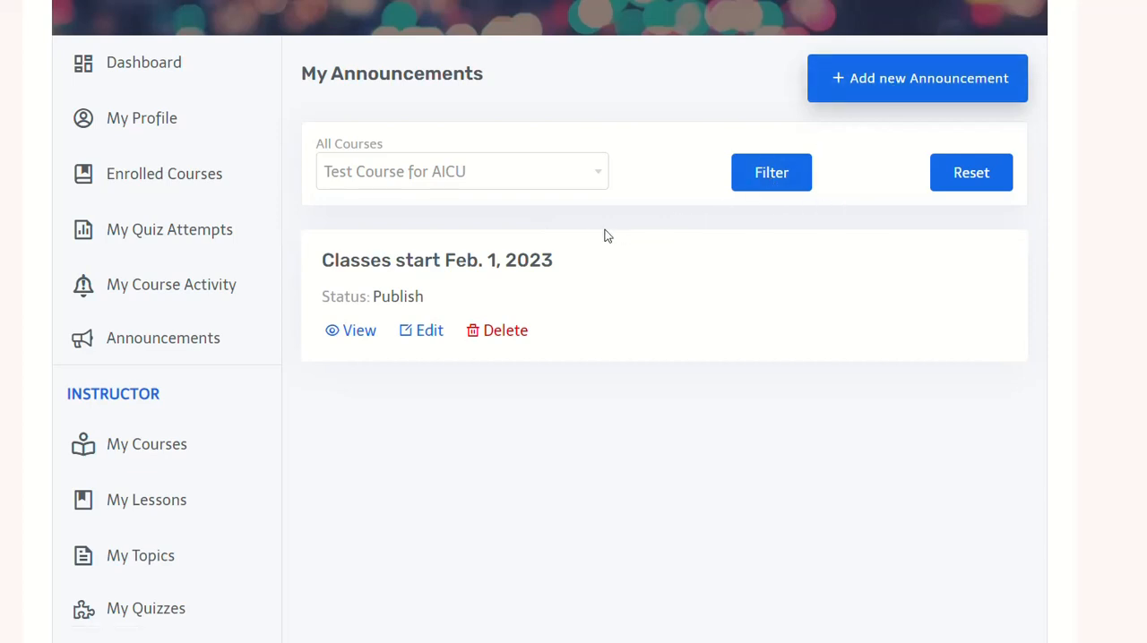
Step: Start a new announcement and title it "Test Announcement #1"
{"action": "scroll", "coordinate": [561, 253], "scroll_direction": "down", "scroll_amount": 5}
{"action": "scroll", "coordinate": [558, 253], "scroll_direction": "down", "scroll_amount": 2}
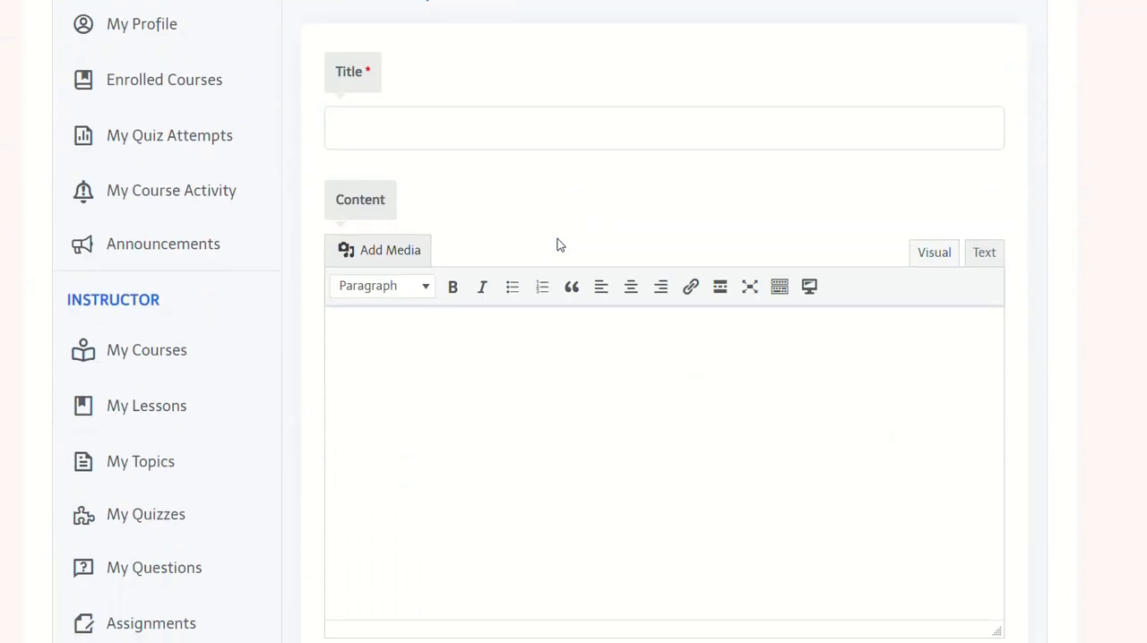
{"action": "left_click", "coordinate": [555, 129]}
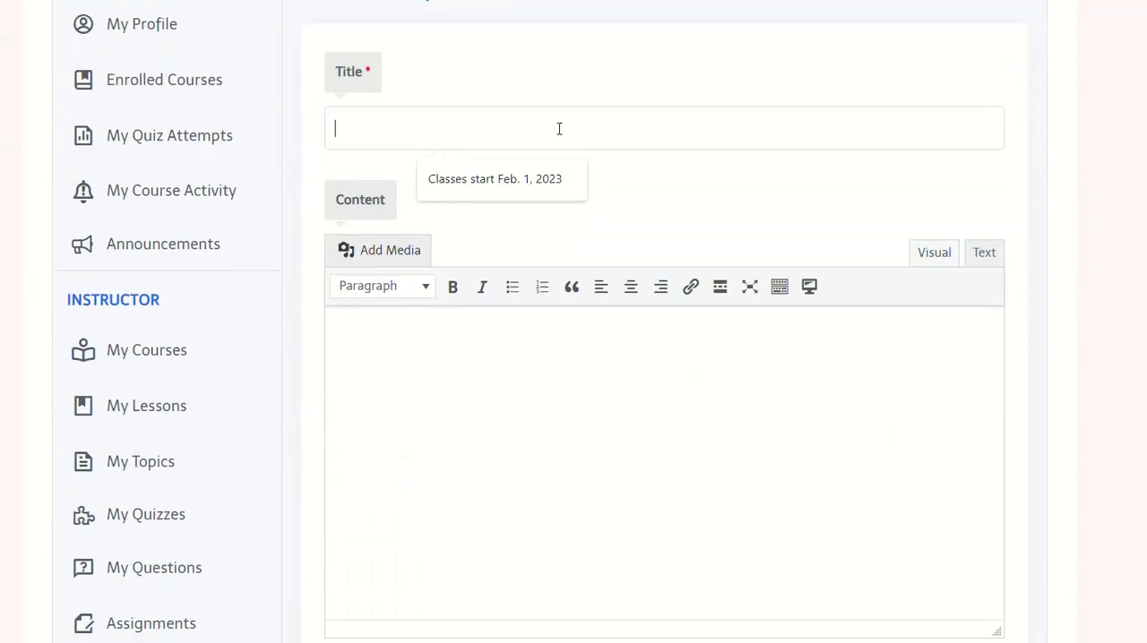
{"action": "type", "text": "Test A"}
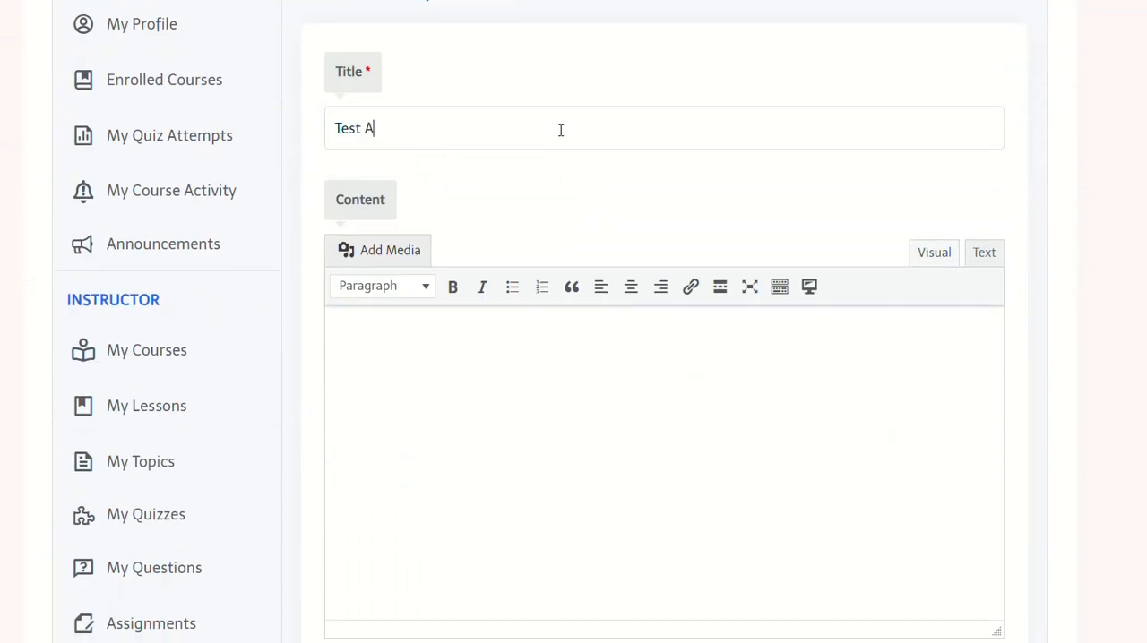
{"action": "type", "text": "nnouncement"}
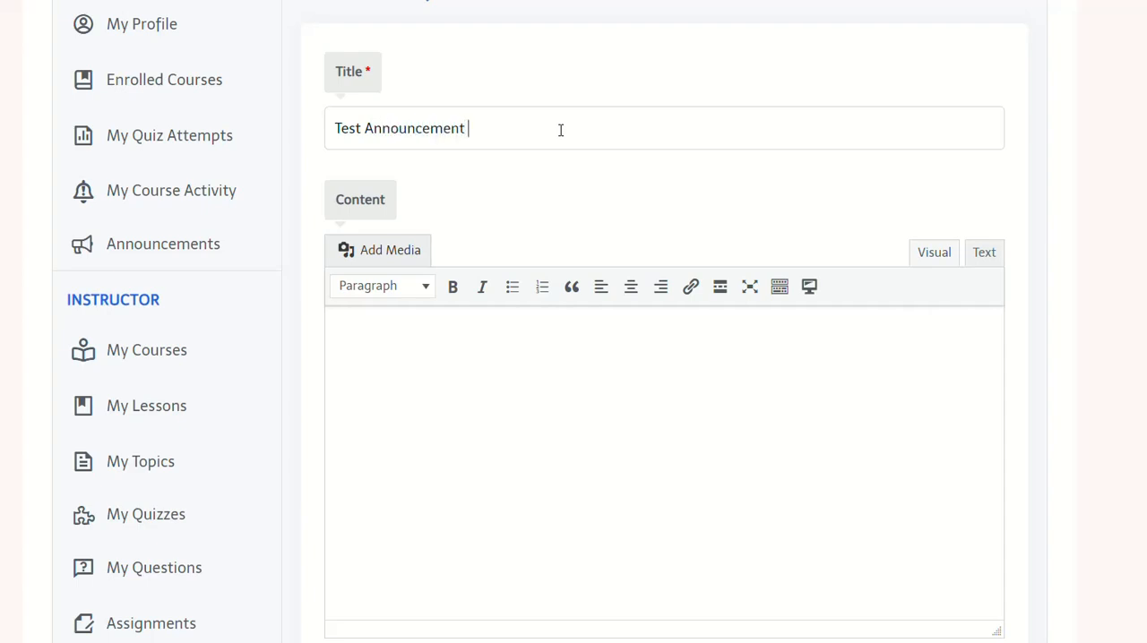
{"action": "type", "text": " #1"}
Step: Enter "This is a test announcement for LearnDash." as the announcement's content
{"action": "left_click", "coordinate": [522, 365]}
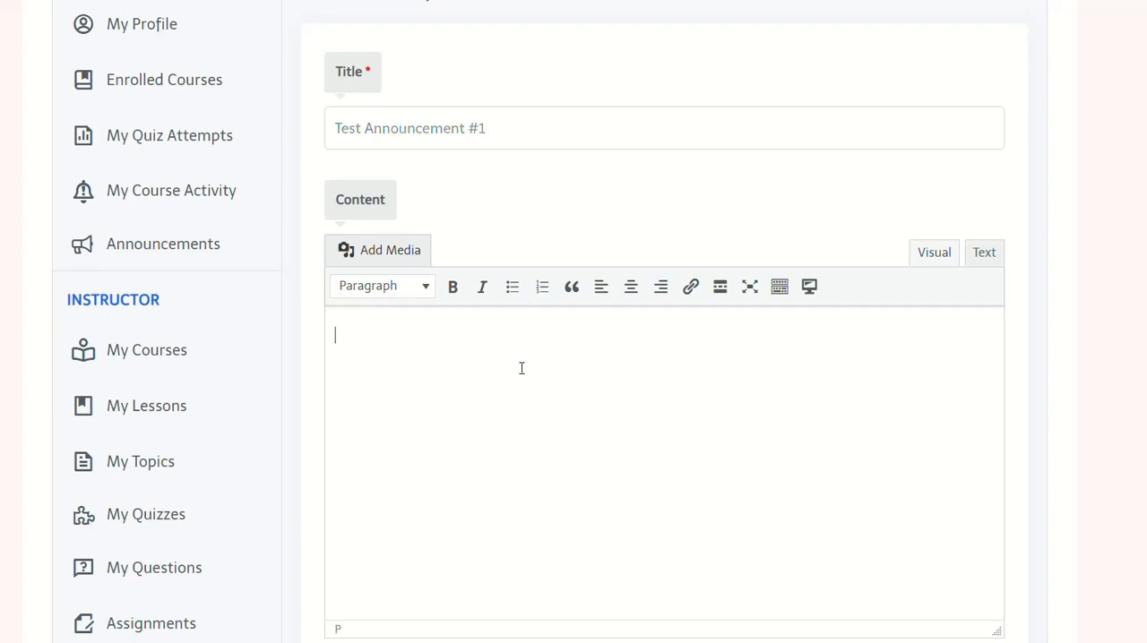
{"action": "type", "text": "This is a test a"}
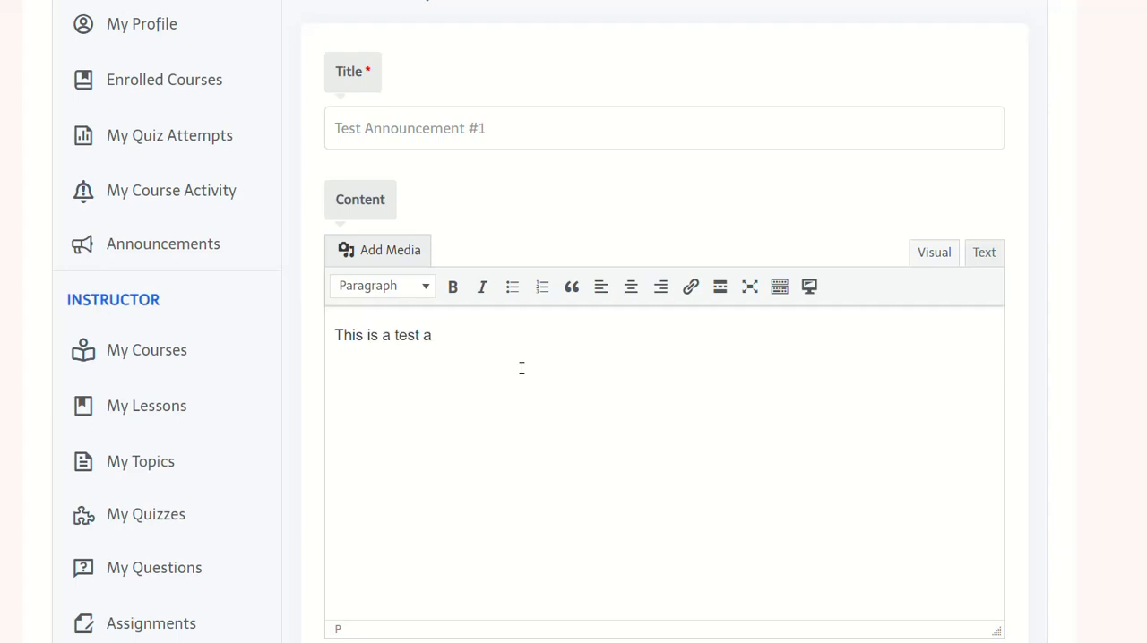
{"action": "type", "text": "nnouncement fo"}
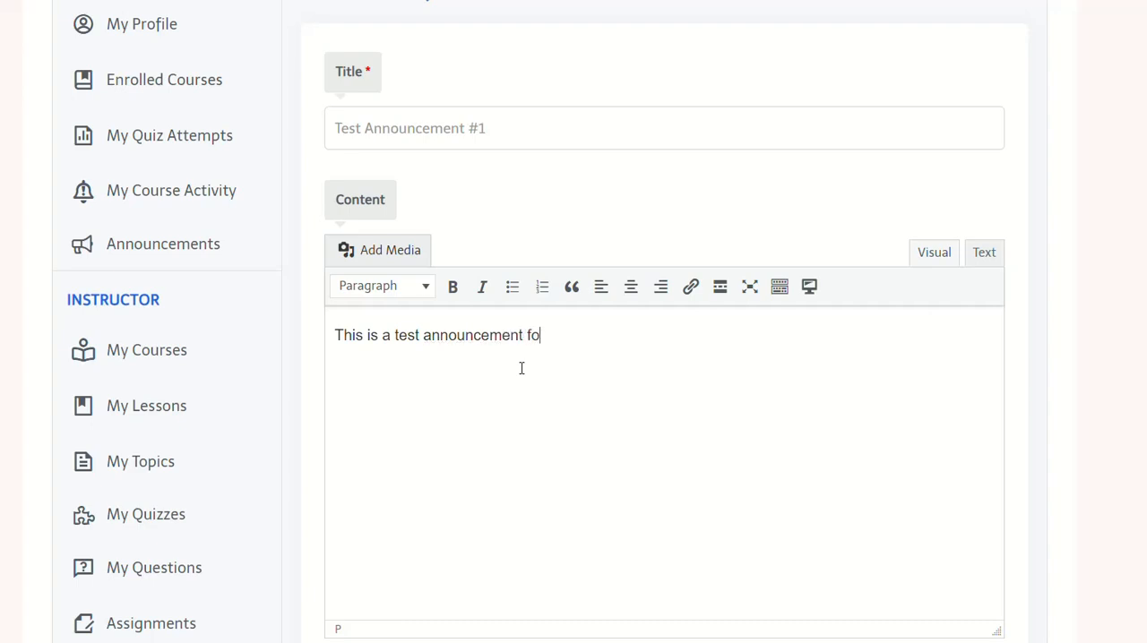
{"action": "type", "text": "r LearnDash."}
Step: Assign the announcement to Test Course for AICU and submit it
{"action": "scroll", "coordinate": [521, 369], "scroll_direction": "down", "scroll_amount": 3}
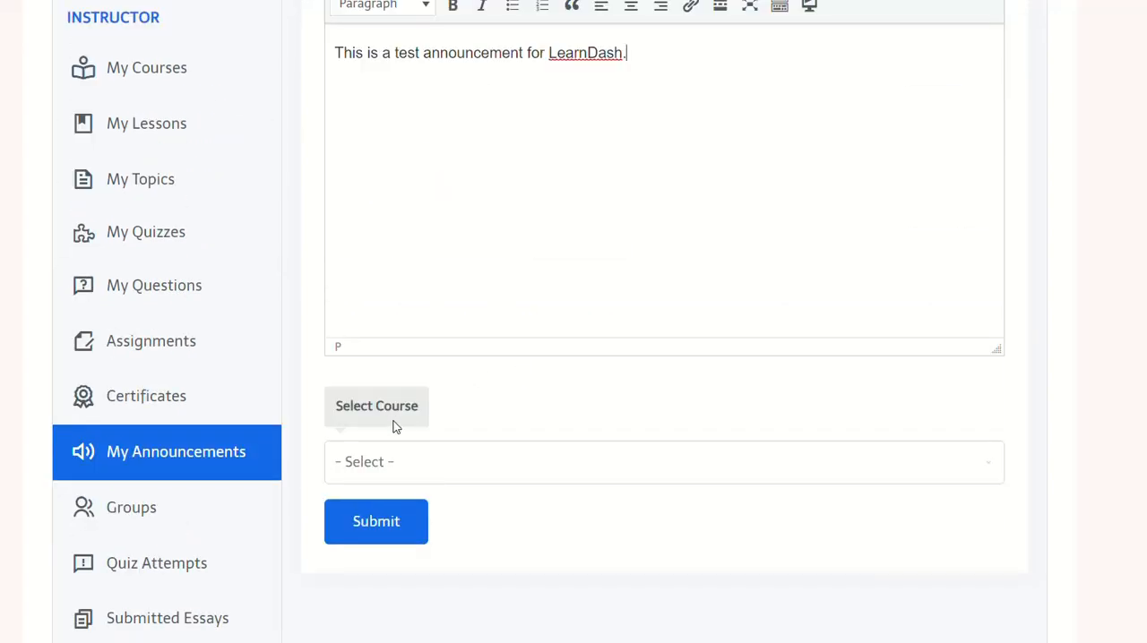
{"action": "left_click", "coordinate": [385, 461]}
{"action": "left_click", "coordinate": [402, 513]}
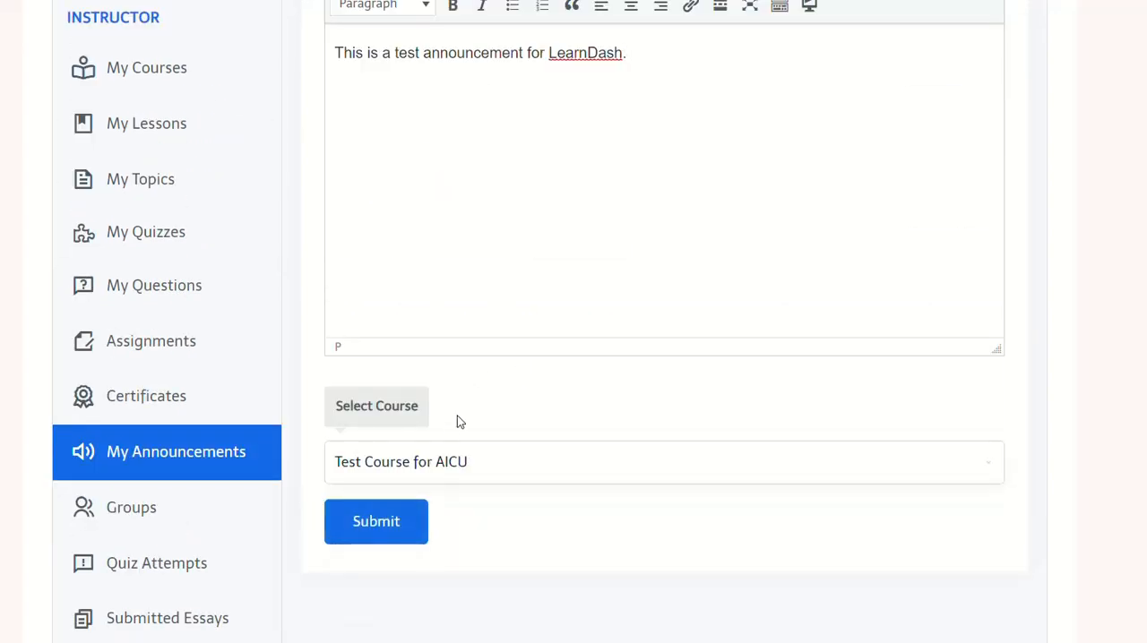
{"action": "left_click", "coordinate": [408, 534]}
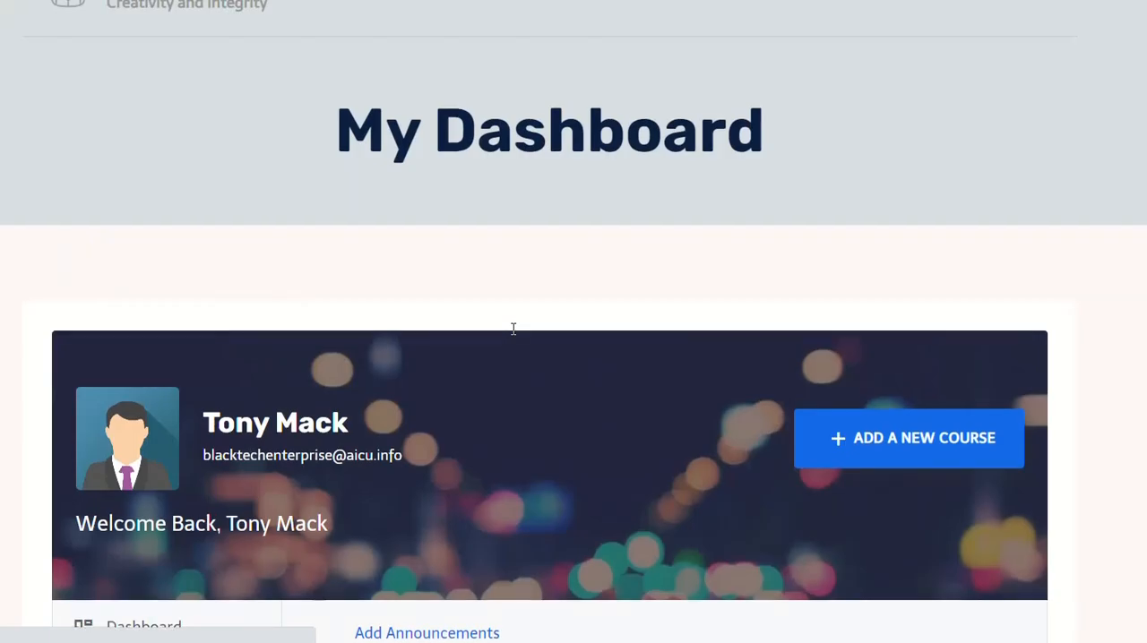
Step: Review the submitted announcement form, then return to My Announcements and check the list for the new entry
{"action": "scroll", "coordinate": [515, 327], "scroll_direction": "down", "scroll_amount": 2}
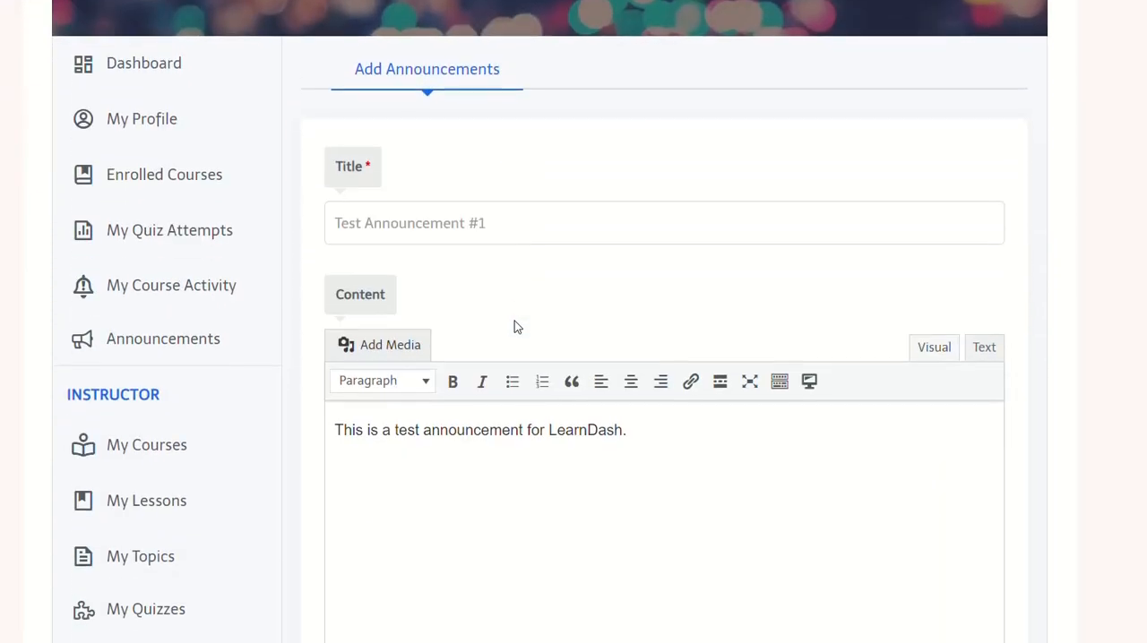
{"action": "scroll", "coordinate": [417, 314], "scroll_direction": "down", "scroll_amount": 4}
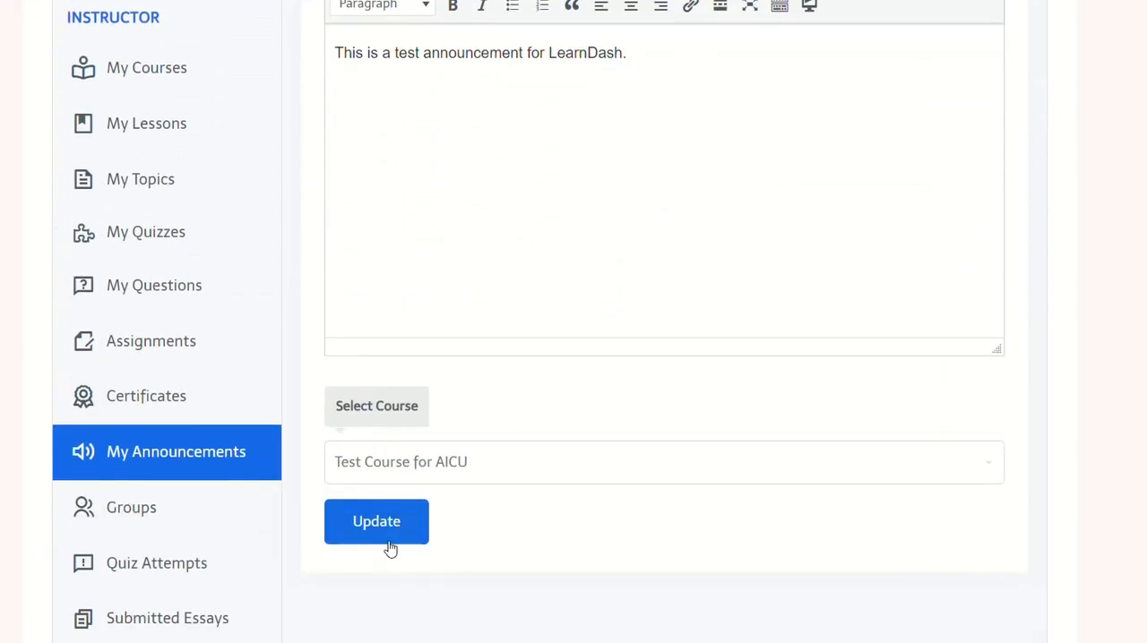
{"action": "left_click", "coordinate": [148, 452]}
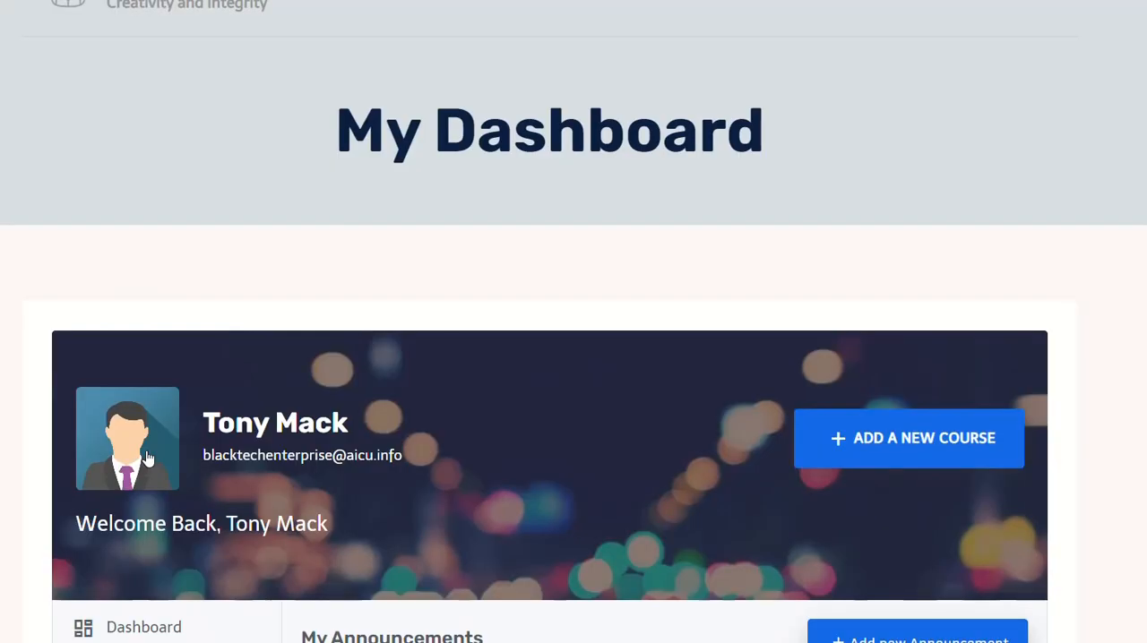
{"action": "scroll", "coordinate": [400, 392], "scroll_direction": "down", "scroll_amount": 5}
{"action": "scroll", "coordinate": [402, 394], "scroll_direction": "down", "scroll_amount": 1}
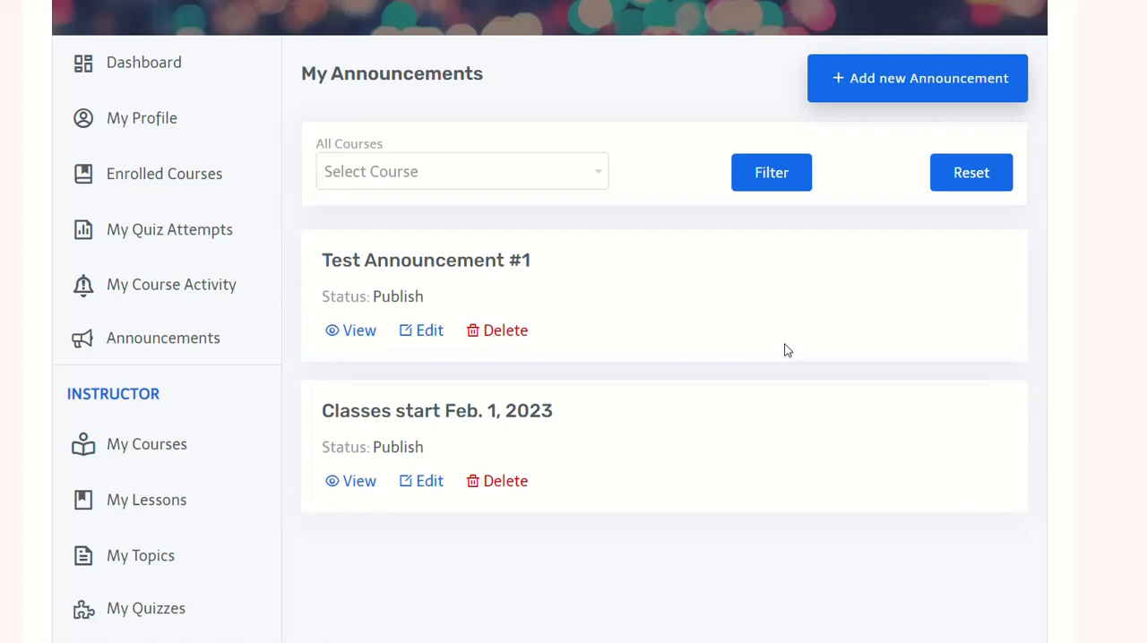
{"action": "scroll", "coordinate": [785, 349], "scroll_direction": "up", "scroll_amount": 6}
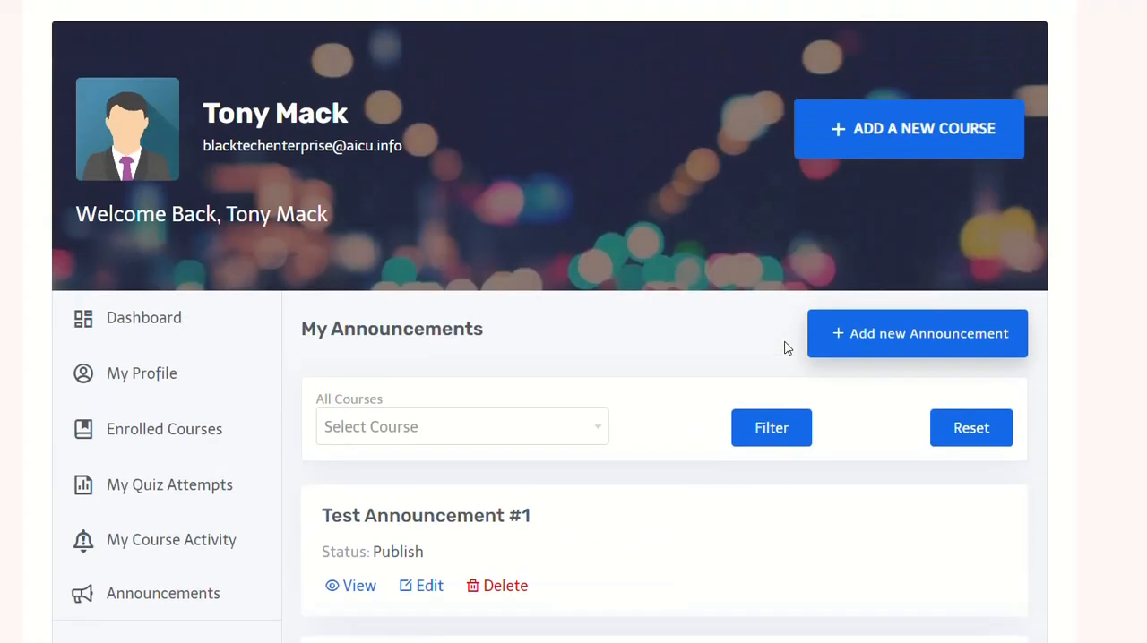
Step: Log out of the instructor account
{"action": "scroll", "coordinate": [784, 348], "scroll_direction": "down", "scroll_amount": 10}
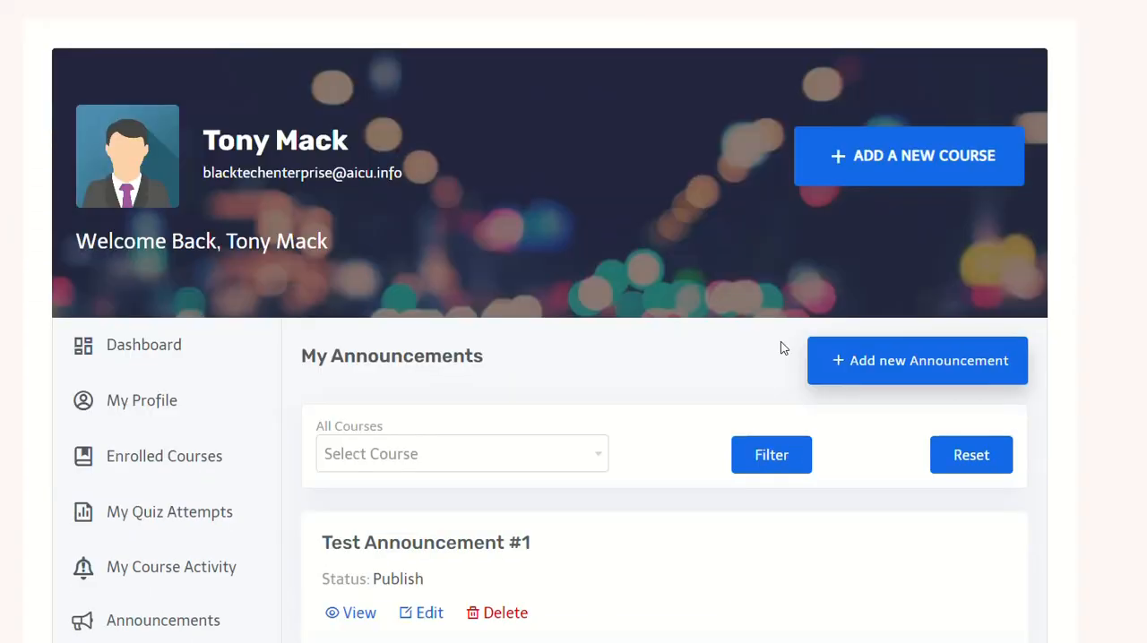
{"action": "scroll", "coordinate": [240, 411], "scroll_direction": "down", "scroll_amount": 4}
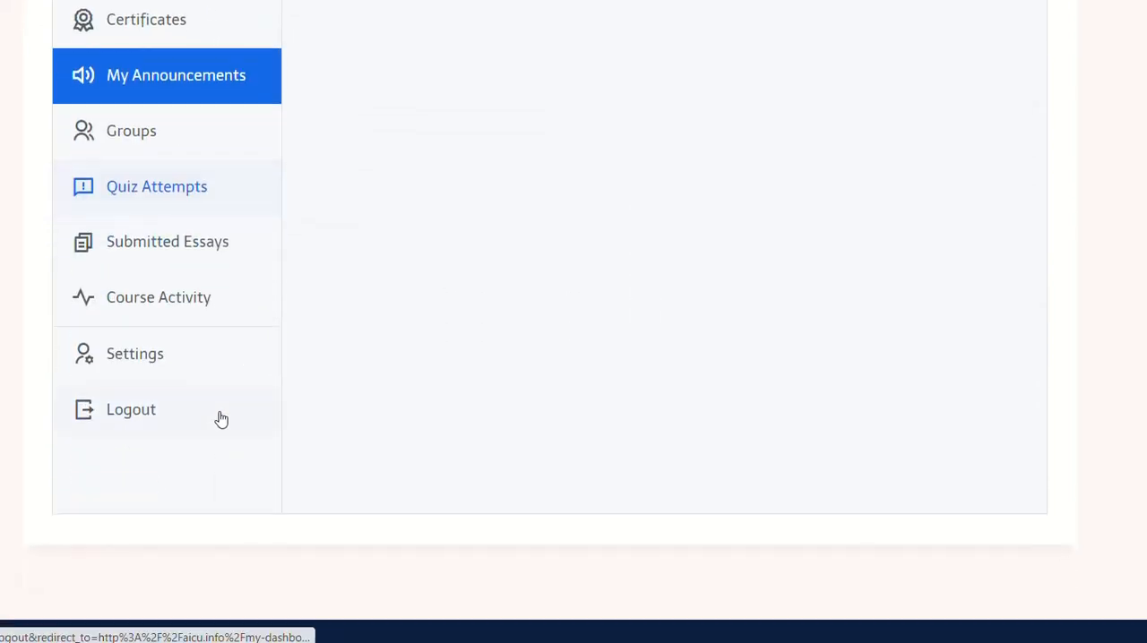
{"action": "left_click", "coordinate": [139, 414]}
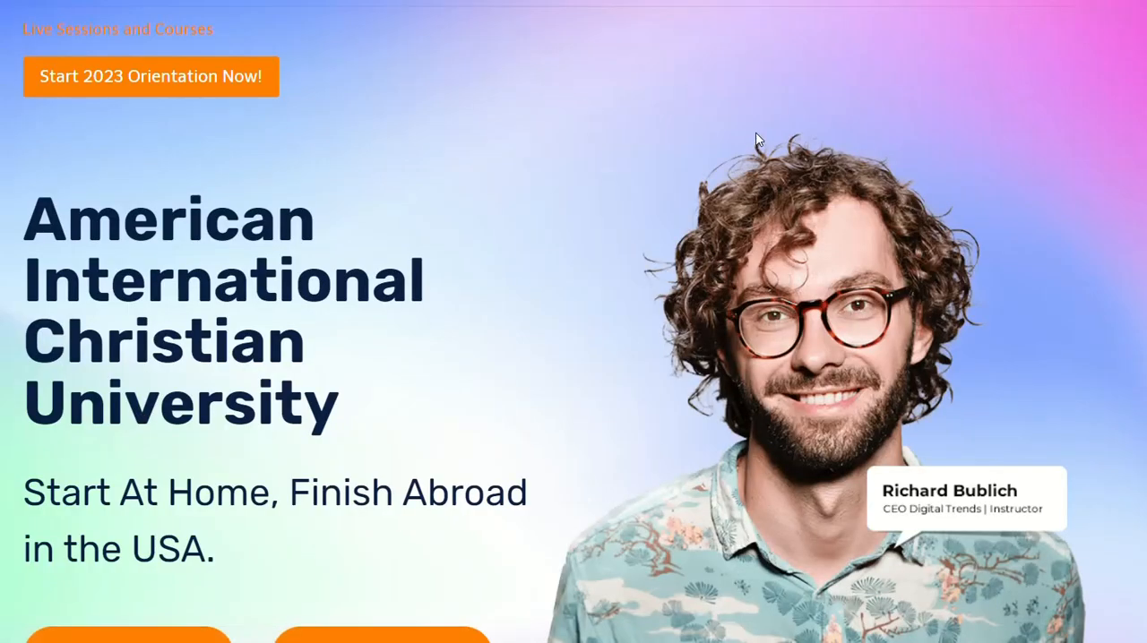
Step: Open the My-account login page and log in as the student, entering the student username and account password
{"action": "scroll", "coordinate": [755, 131], "scroll_direction": "down", "scroll_amount": 2}
{"action": "scroll", "coordinate": [755, 132], "scroll_direction": "up", "scroll_amount": 2}
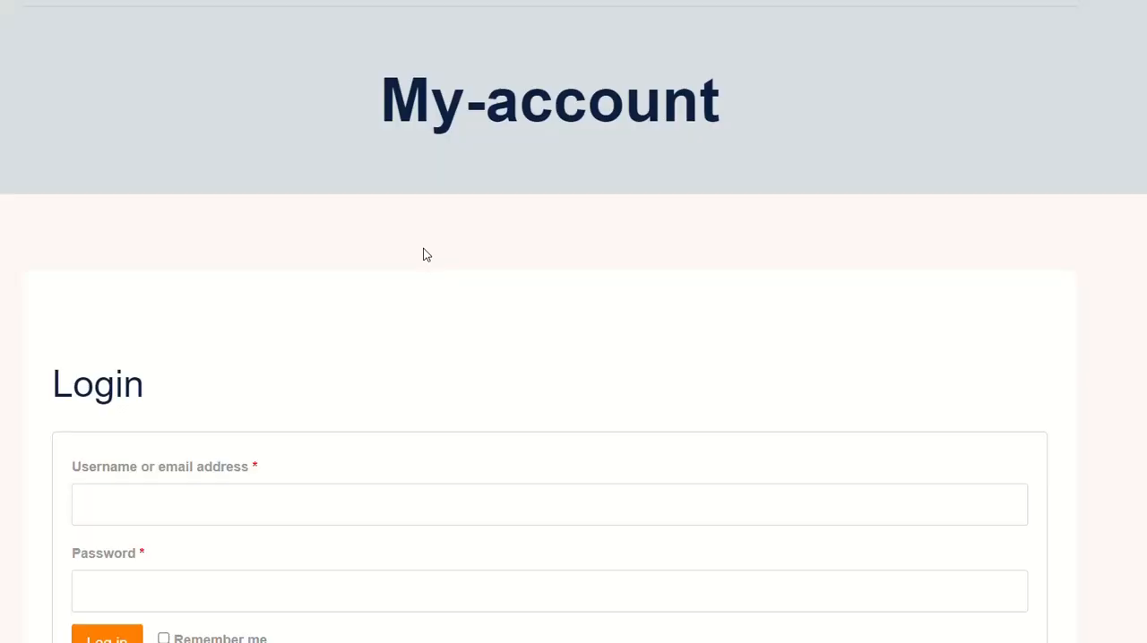
{"action": "scroll", "coordinate": [365, 255], "scroll_direction": "down", "scroll_amount": 3}
{"action": "left_click", "coordinate": [361, 233]}
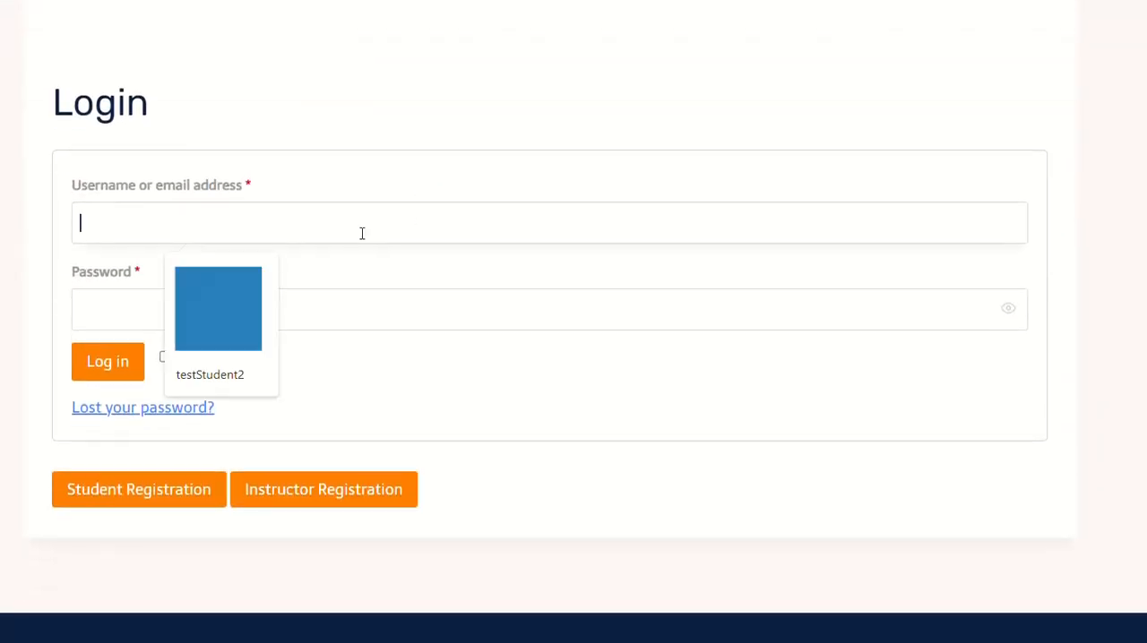
{"action": "type", "text": "tonystudent"}
{"action": "left_click", "coordinate": [80, 309]}
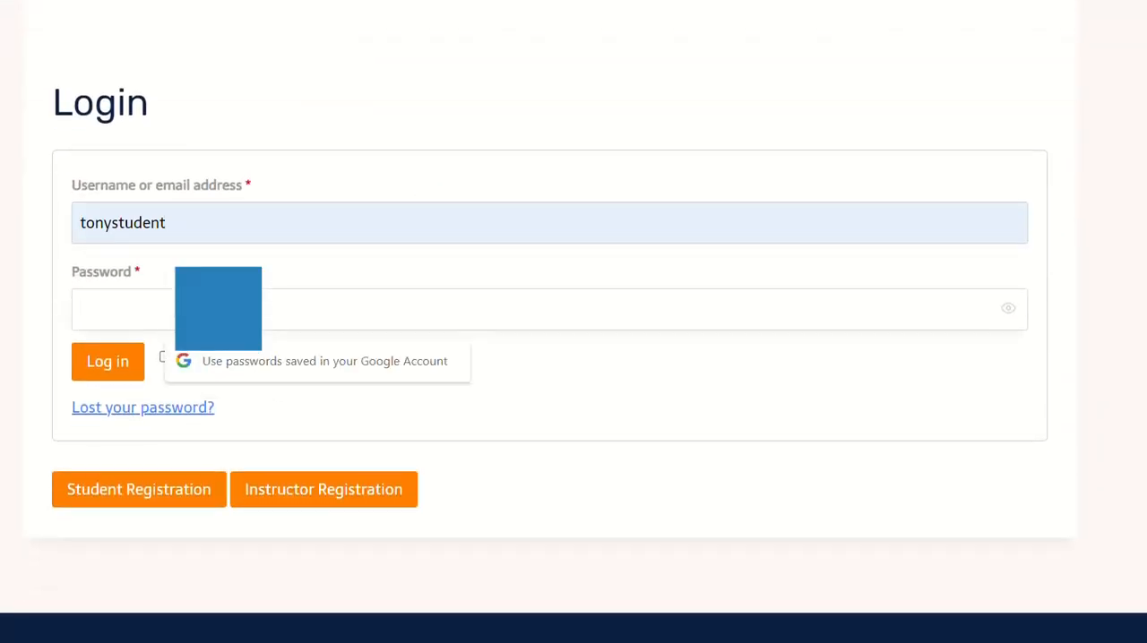
{"action": "type", "text": "********"}
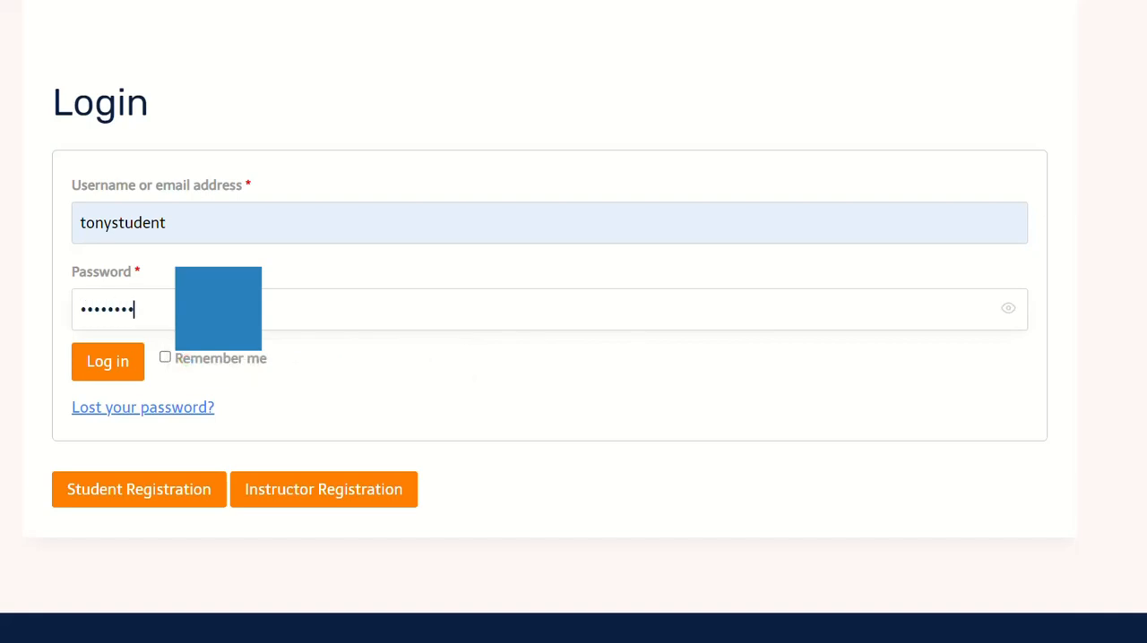
{"action": "type", "text": "*****"}
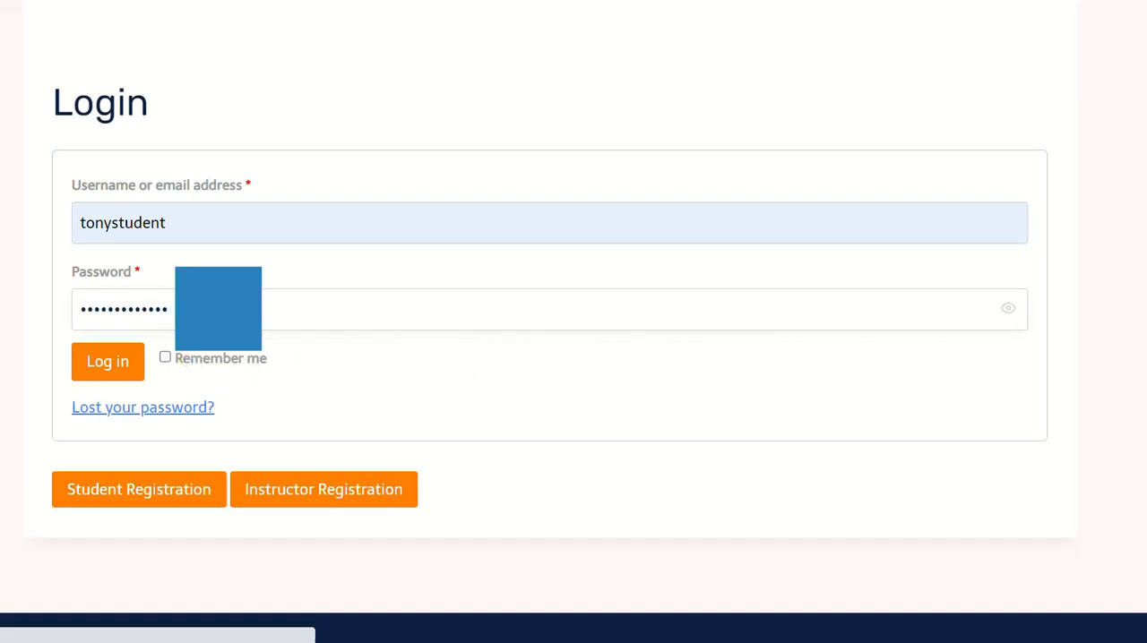
{"action": "key", "text": "Return"}
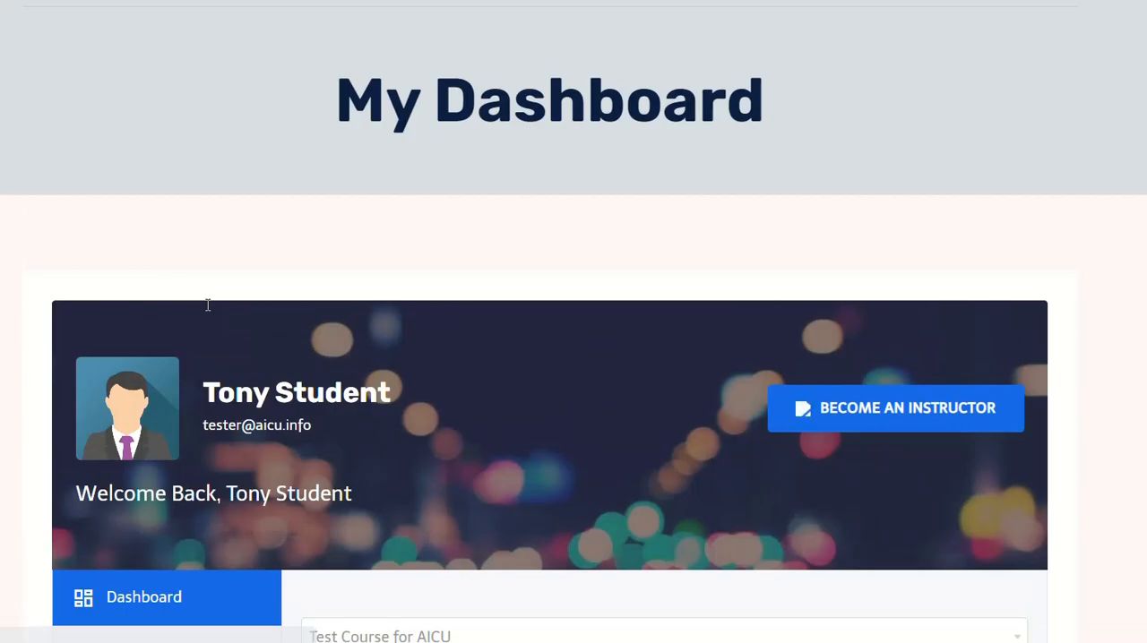
Step: Look over the student dashboard and open its Announcements page
{"action": "scroll", "coordinate": [206, 311], "scroll_direction": "down", "scroll_amount": 2}
{"action": "scroll", "coordinate": [388, 238], "scroll_direction": "down", "scroll_amount": 1}
{"action": "scroll", "coordinate": [385, 237], "scroll_direction": "down", "scroll_amount": 3}
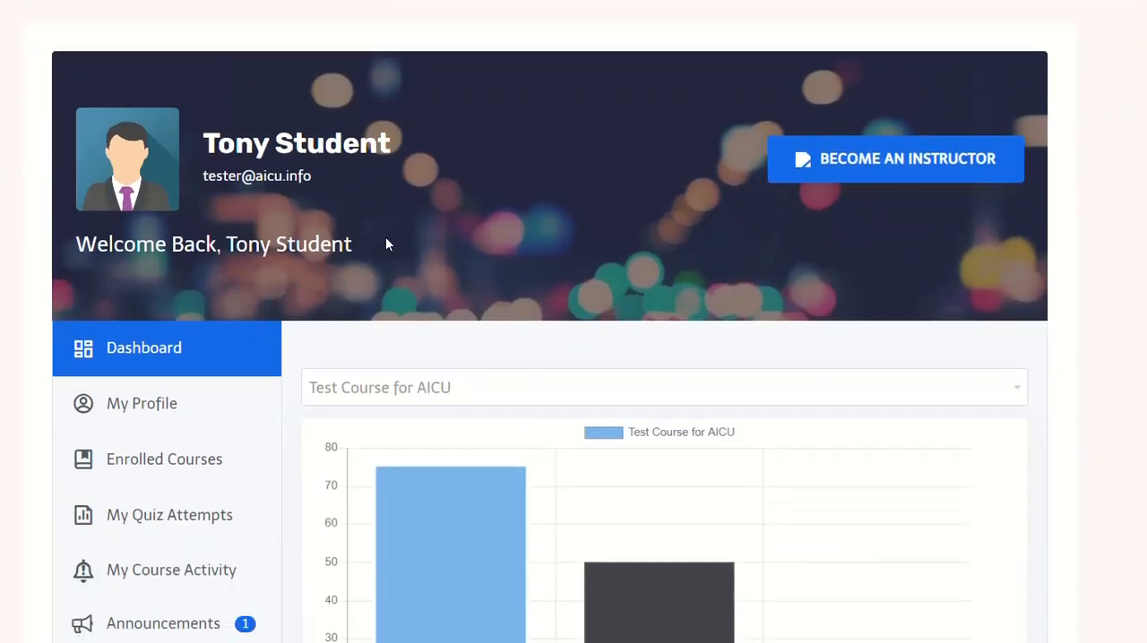
{"action": "scroll", "coordinate": [352, 244], "scroll_direction": "down", "scroll_amount": 3}
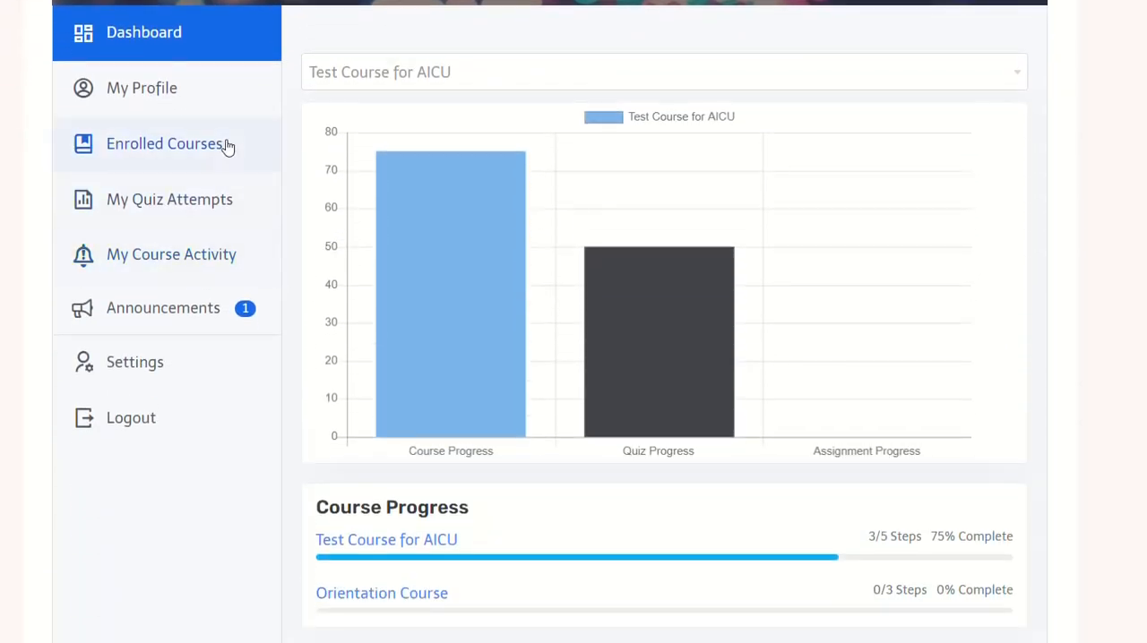
{"action": "scroll", "coordinate": [215, 183], "scroll_direction": "up", "scroll_amount": 2}
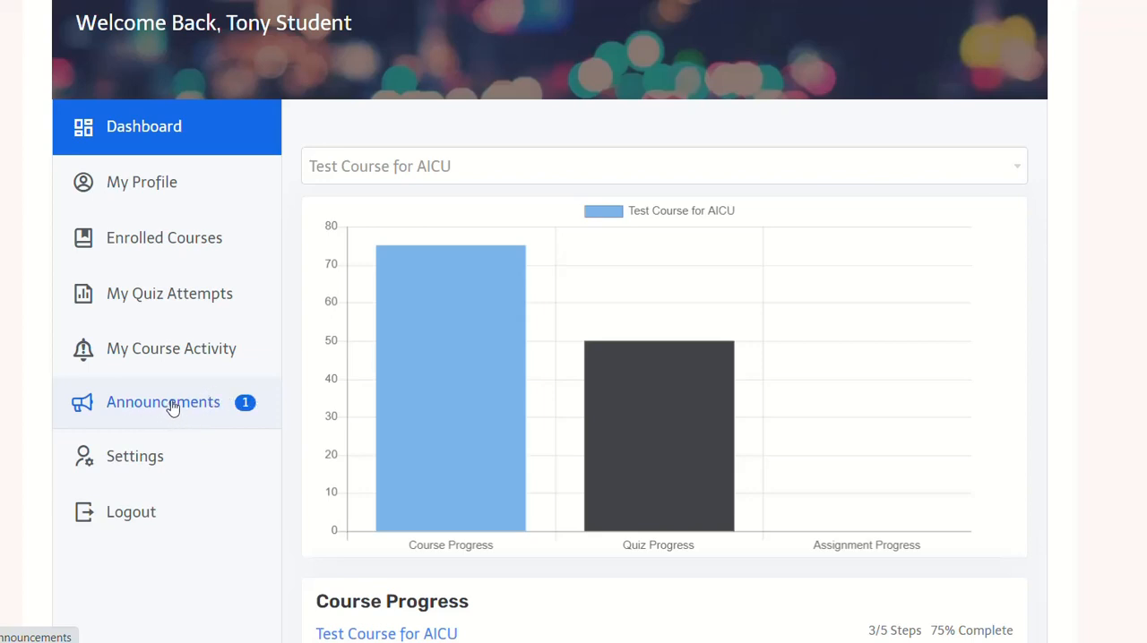
{"action": "left_click", "coordinate": [216, 381]}
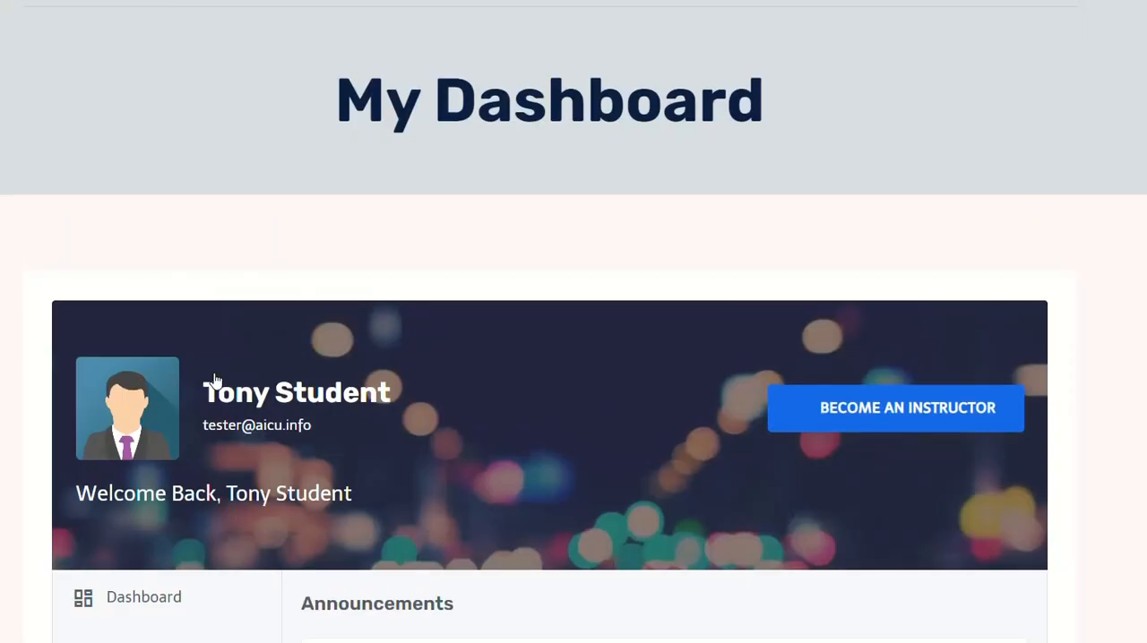
Step: Open Test Announcement #1 in the student's announcements to read its message and close it, then view and close it once more
{"action": "scroll", "coordinate": [228, 355], "scroll_direction": "down", "scroll_amount": 3}
{"action": "scroll", "coordinate": [227, 355], "scroll_direction": "down", "scroll_amount": 1}
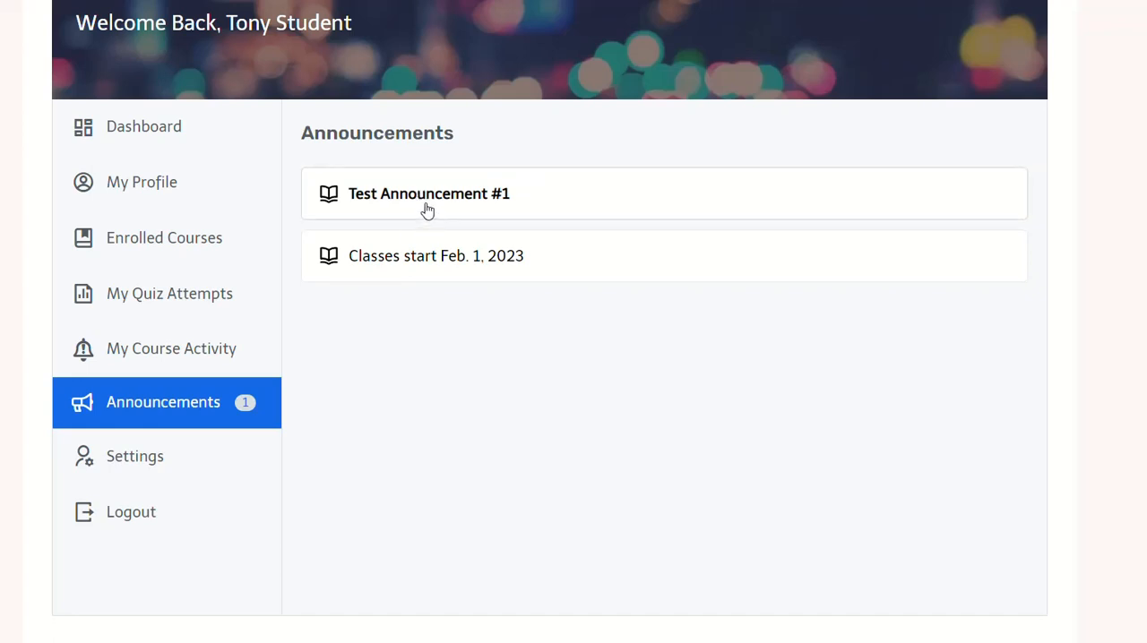
{"action": "left_click", "coordinate": [363, 209]}
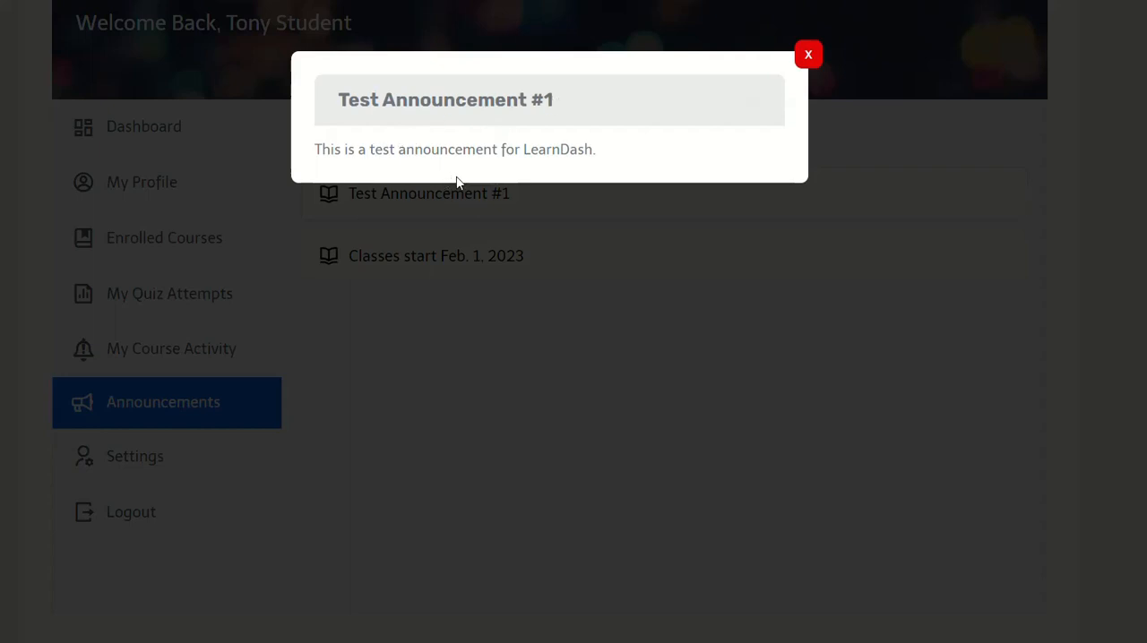
{"action": "left_click", "coordinate": [807, 55]}
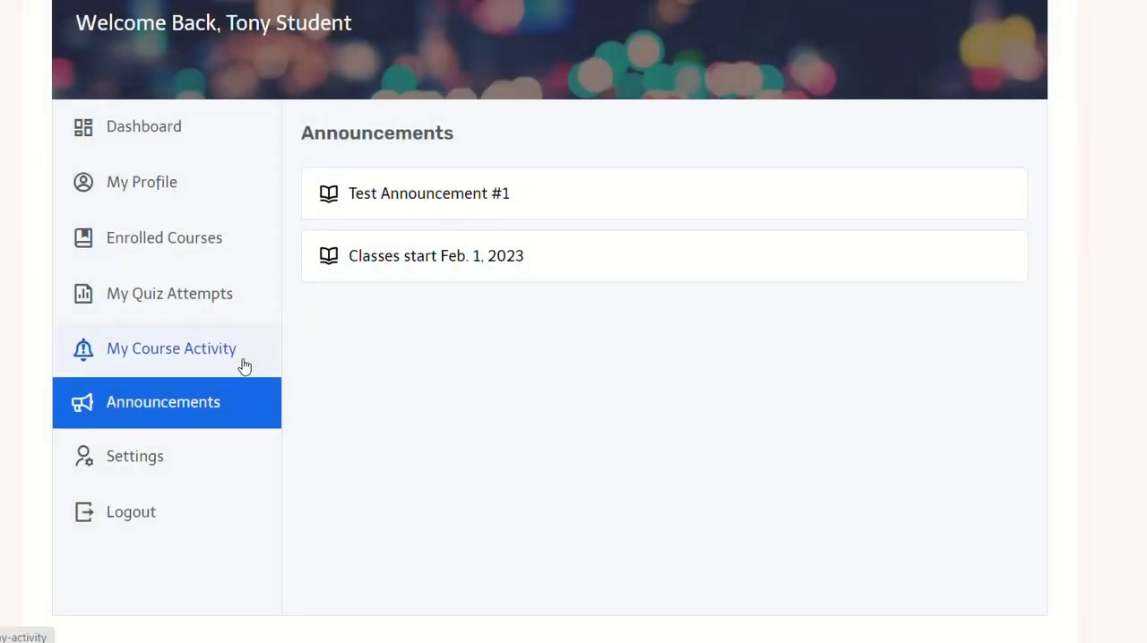
{"action": "left_click", "coordinate": [450, 205]}
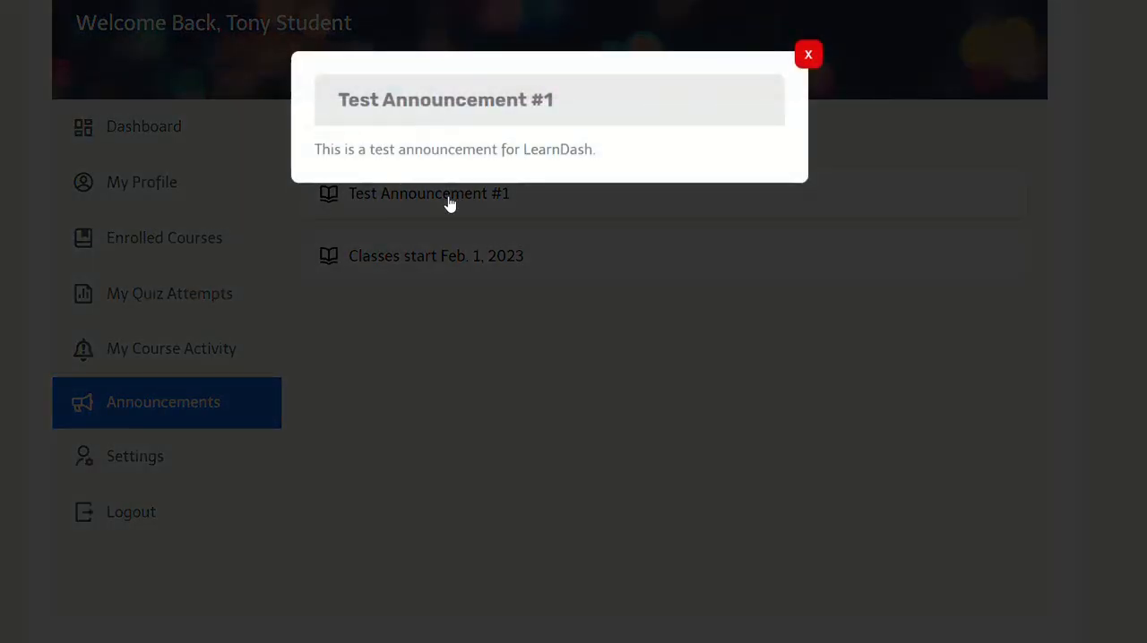
{"action": "left_click", "coordinate": [808, 54]}
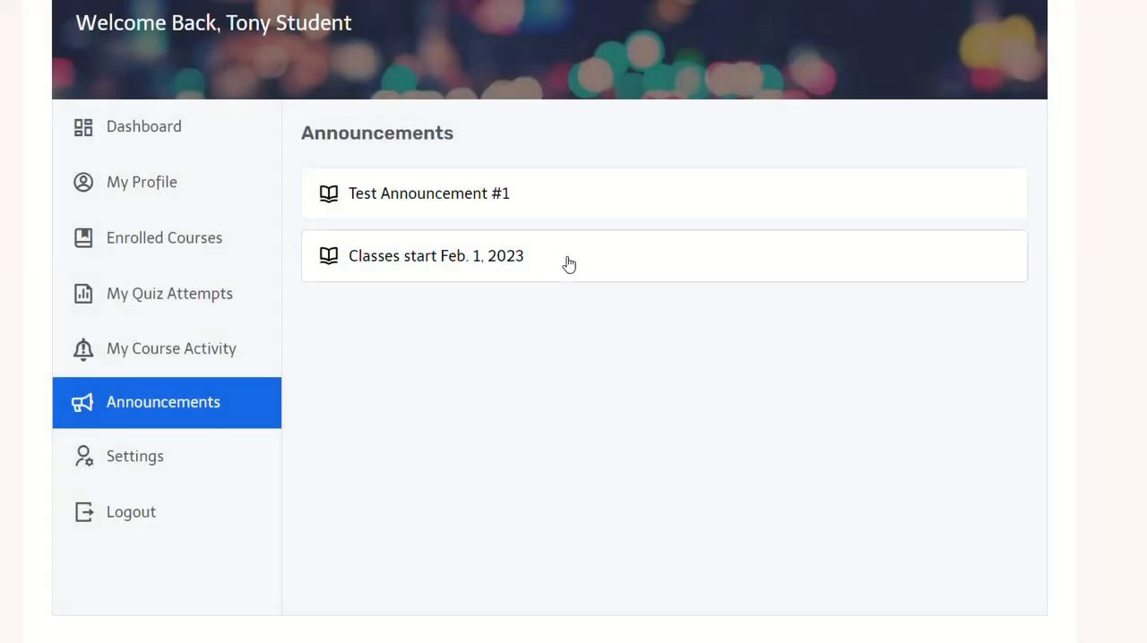